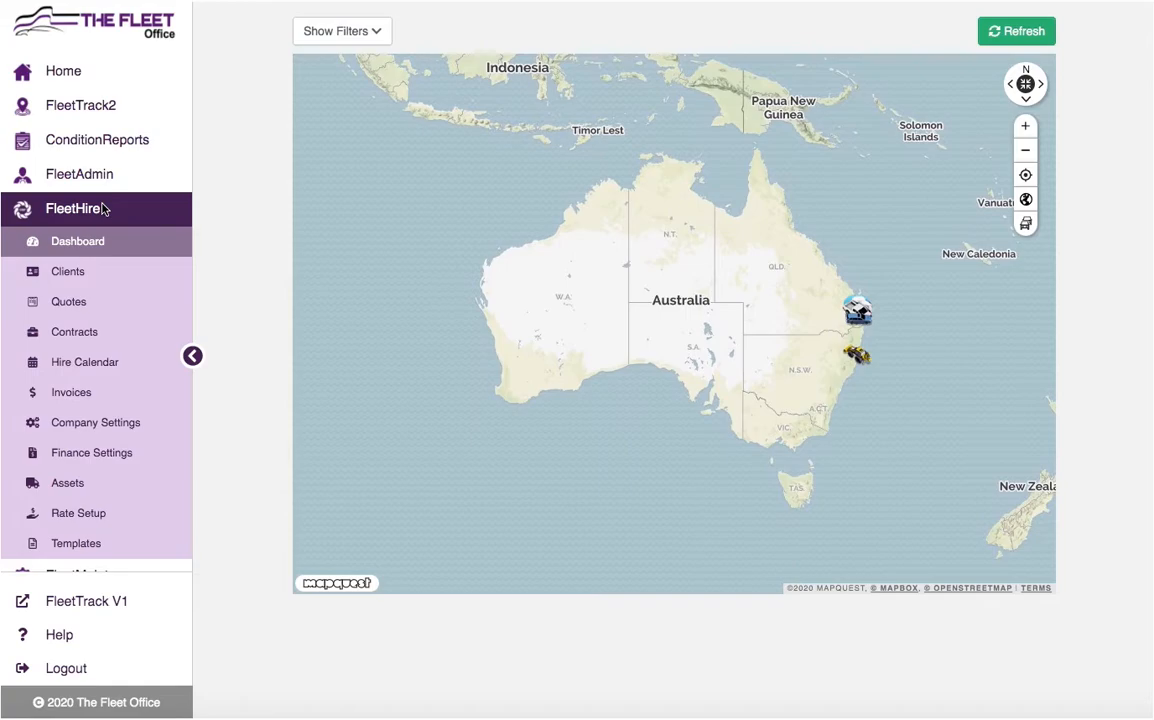
- Go to the FleetHire Clients list
click(87, 276)
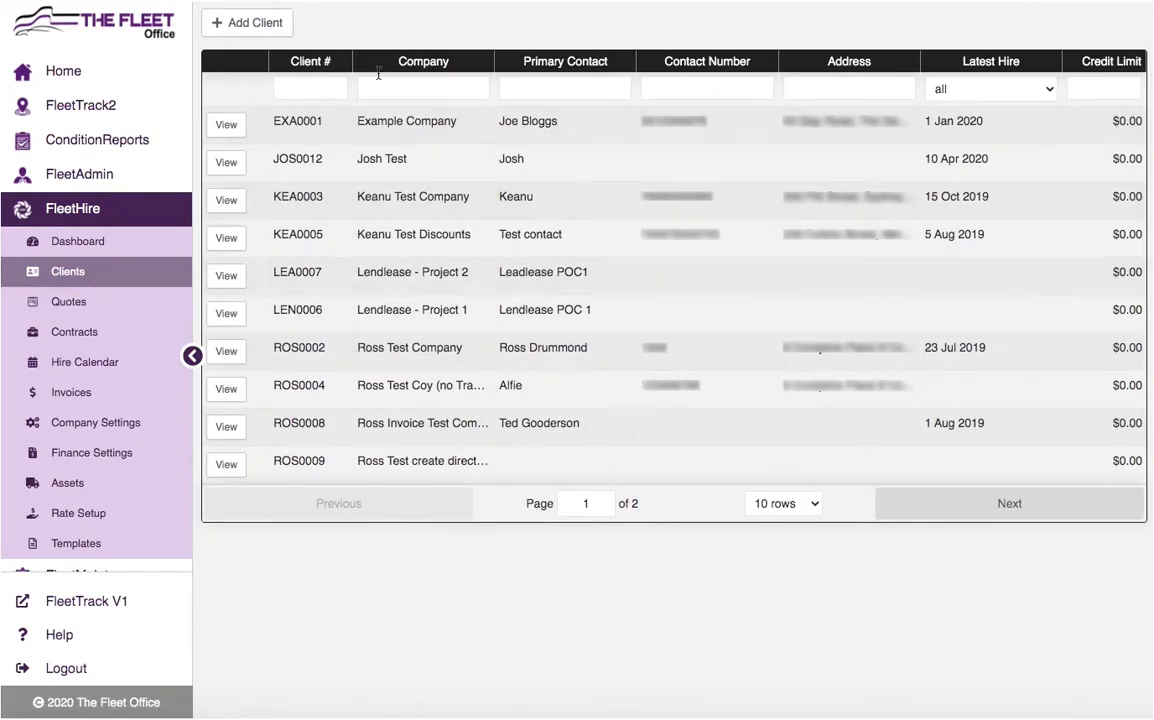
- Start a new client with company name 'Testing Co', ACN 98765432 and ABN 12345678
click(247, 22)
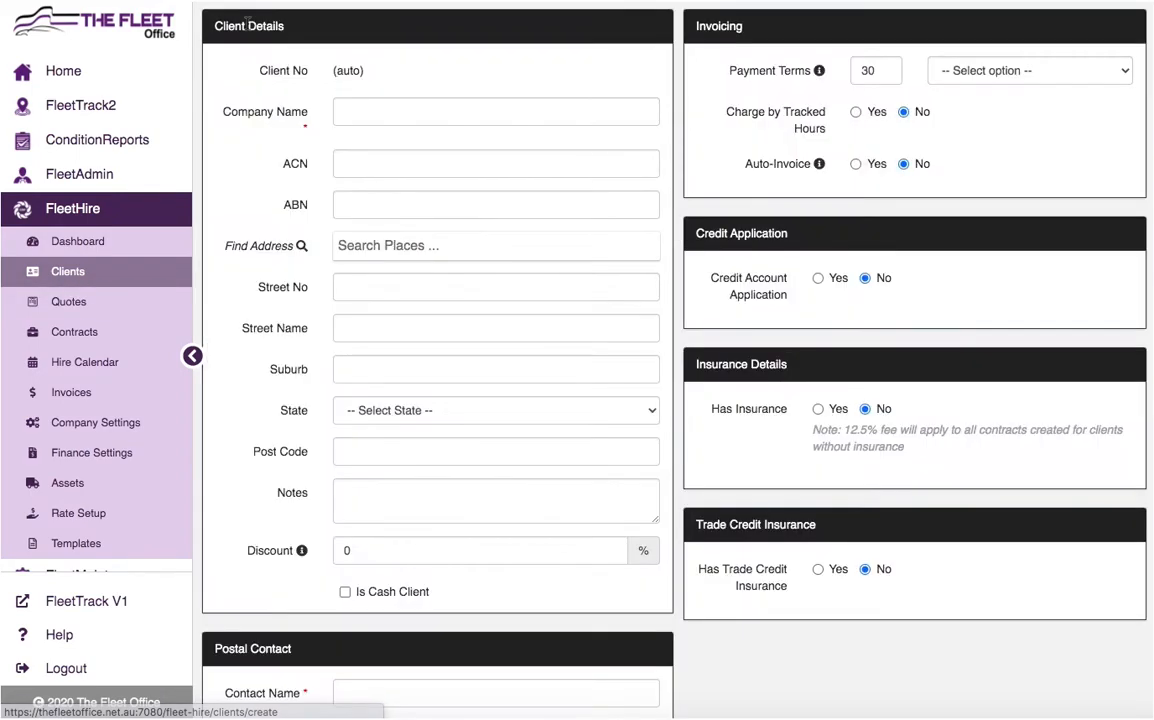
click(395, 112)
text(Testing Co)
click(394, 161)
text(98765432)
click(394, 205)
text(12345678)
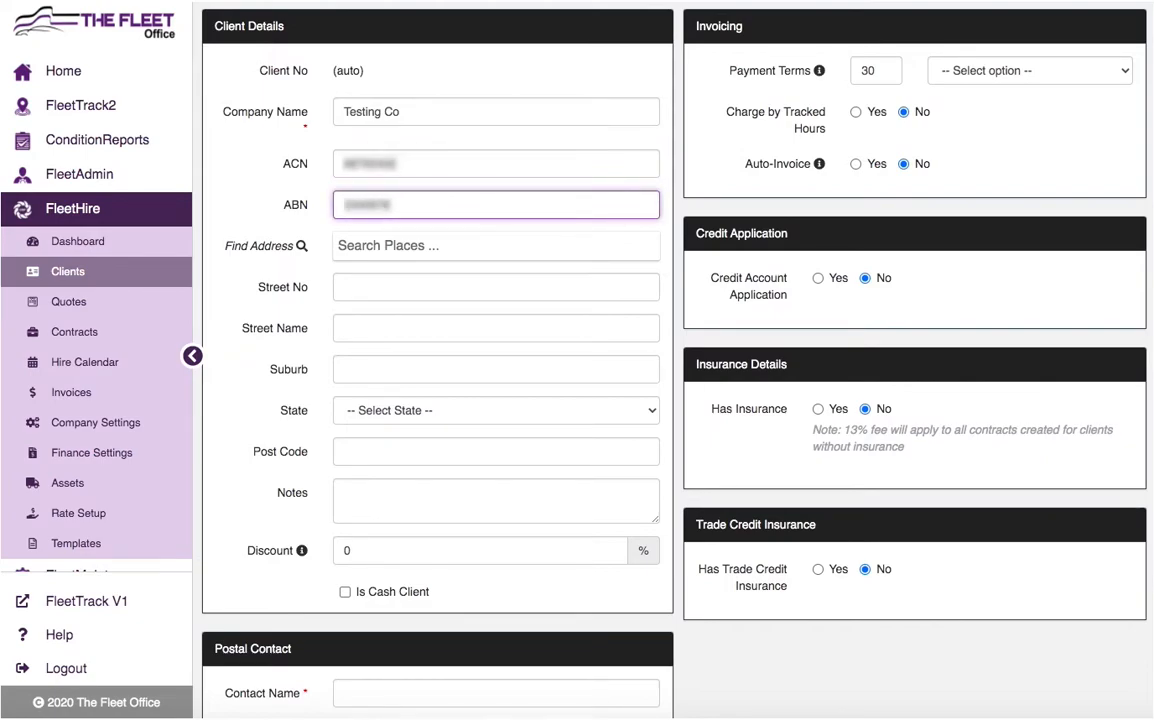
click(381, 248)
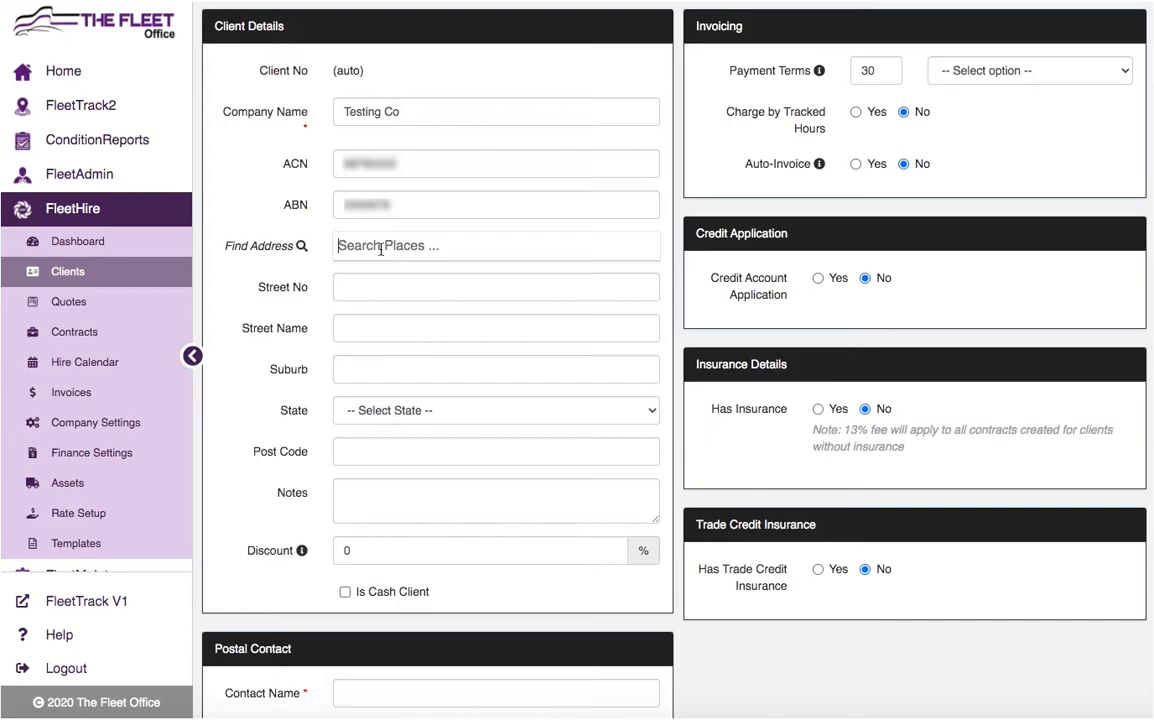
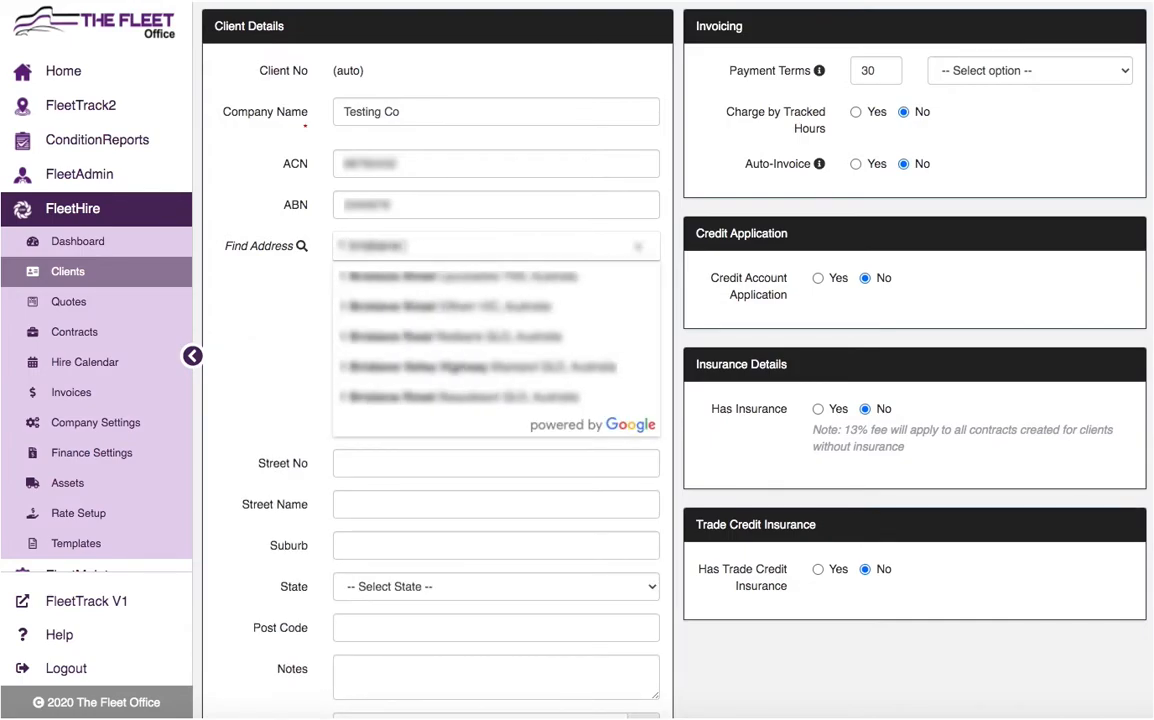
click(414, 288)
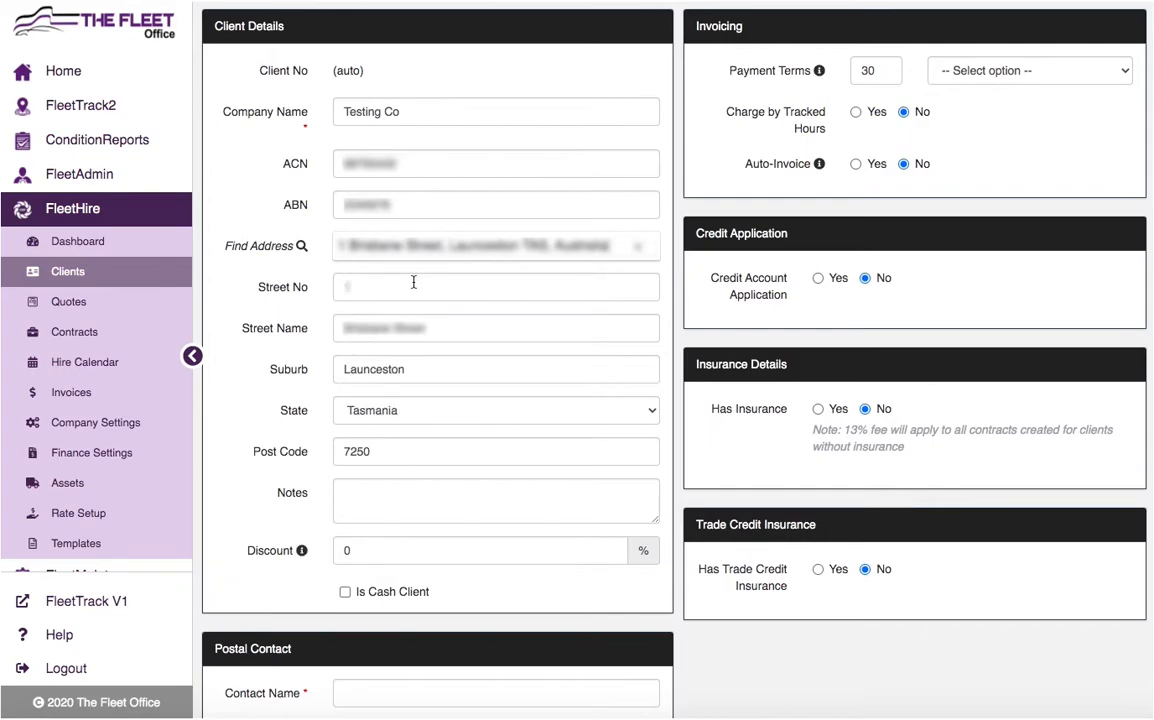
click(405, 496)
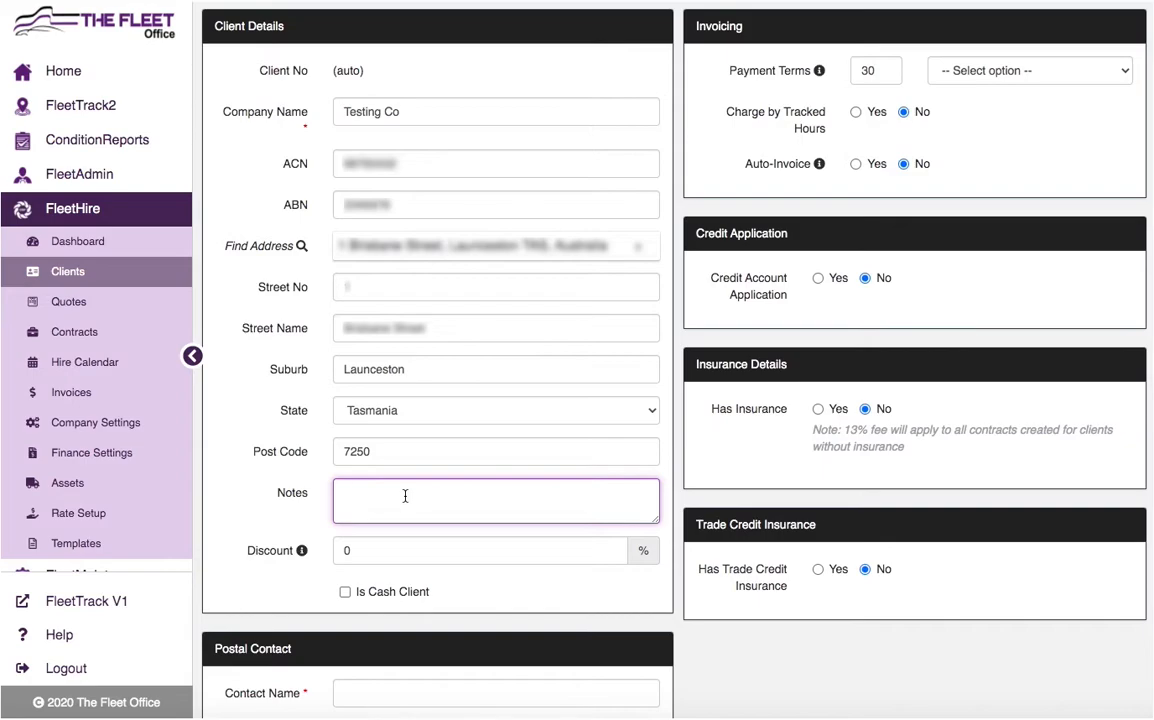
click(404, 556)
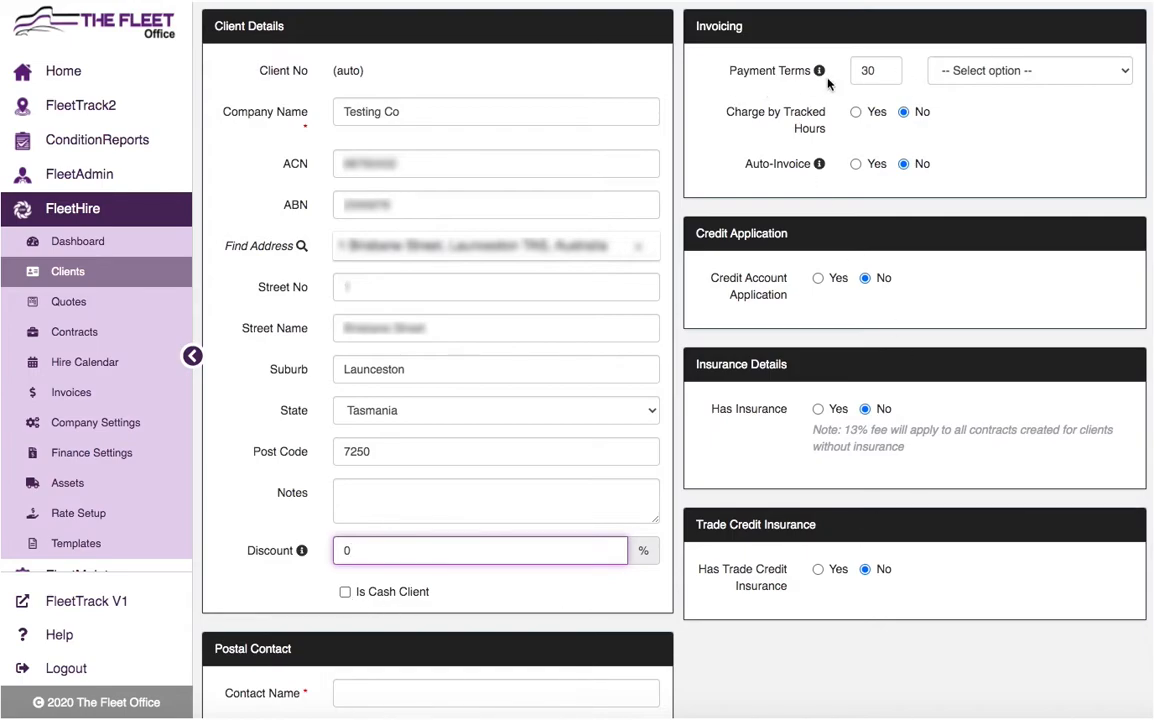
click(932, 68)
click(1012, 151)
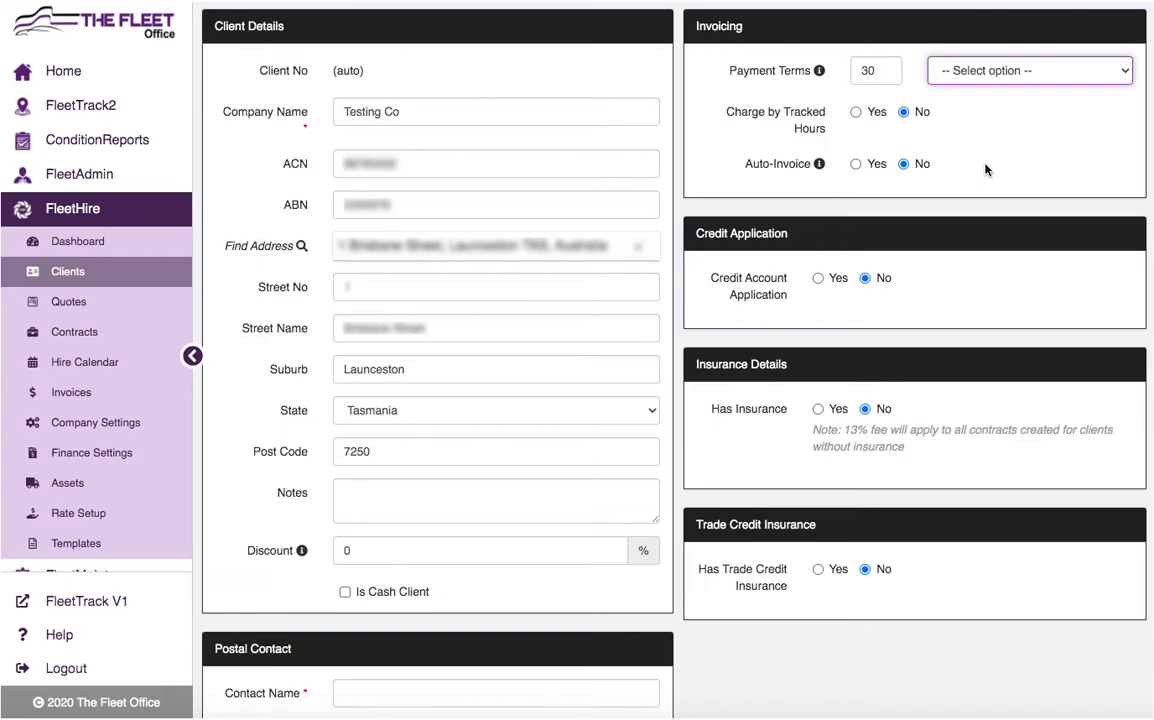
click(946, 279)
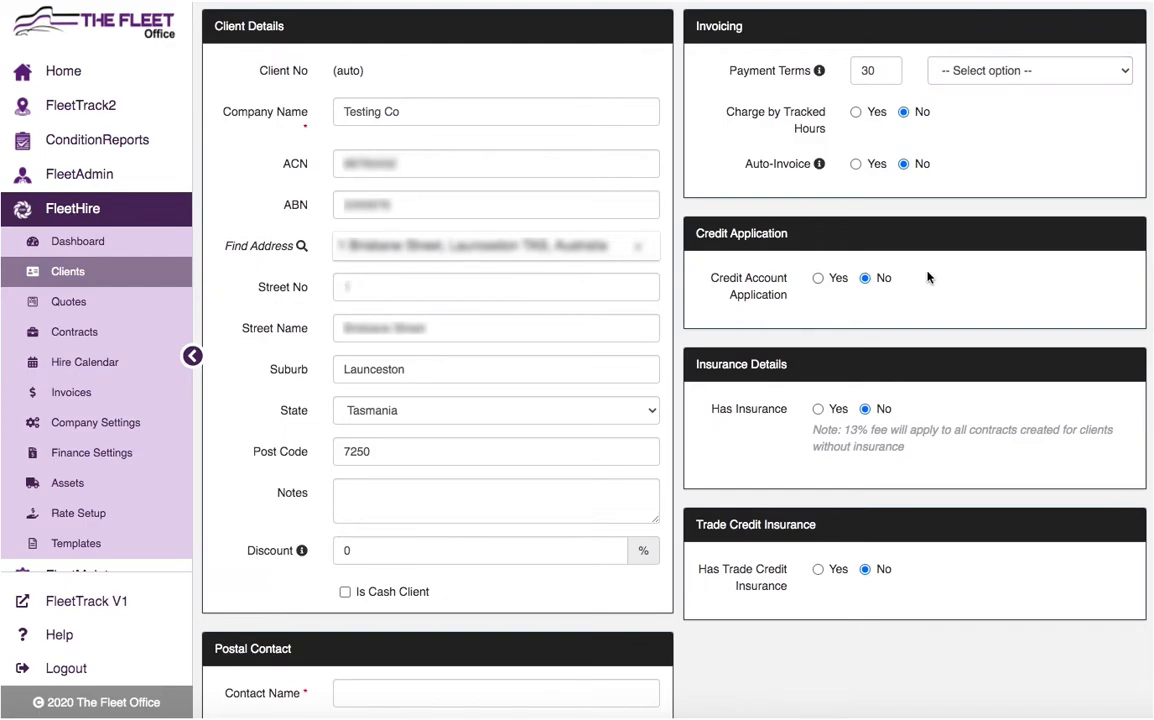
- Set Credit Account Application to Yes and review the credit checklist below it
click(818, 279)
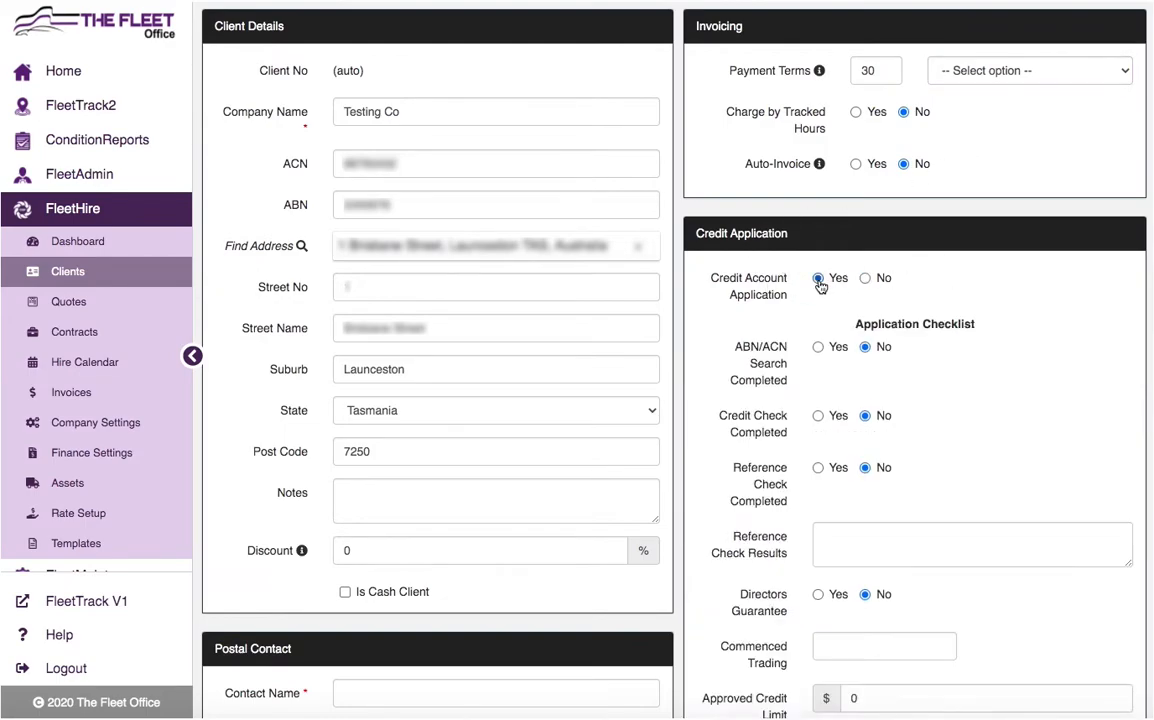
scroll(820, 287, down, 4)
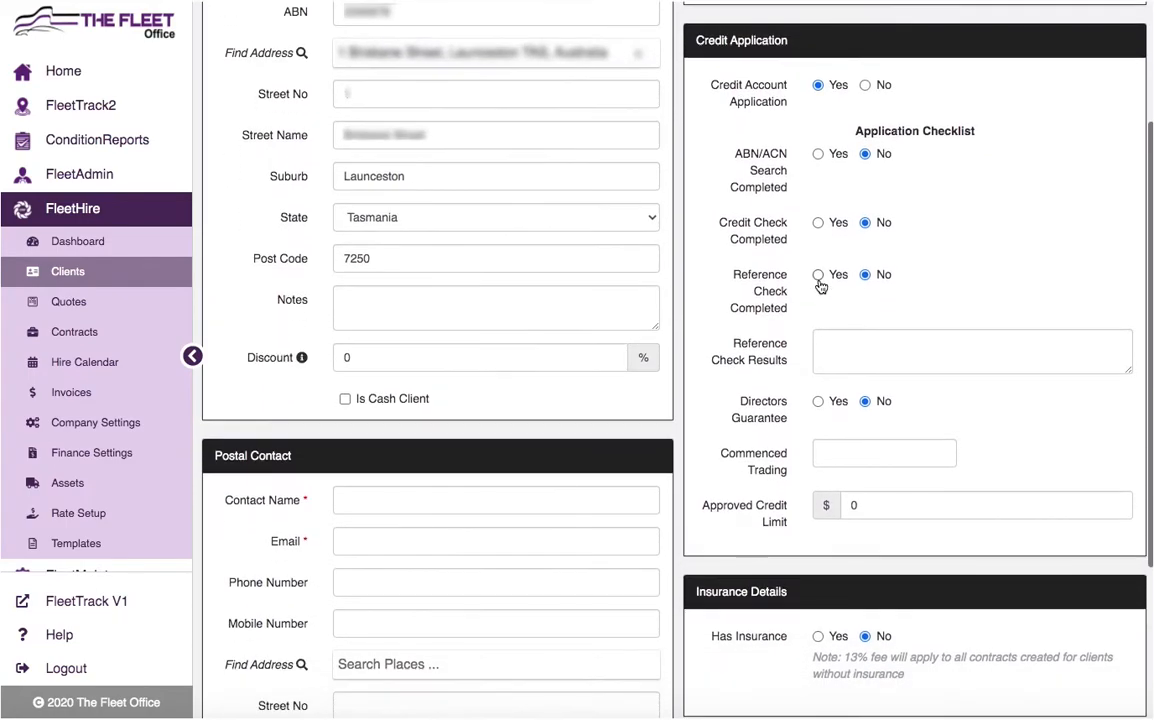
scroll(818, 287, down, 3)
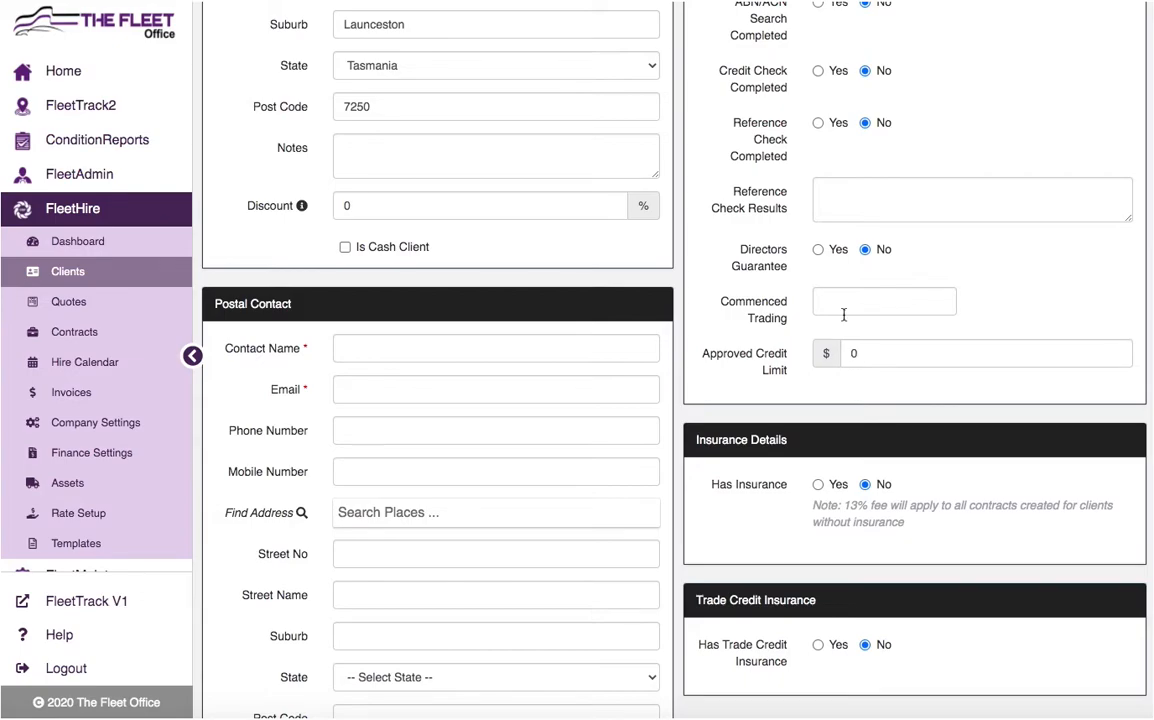
scroll(845, 318, down, 2)
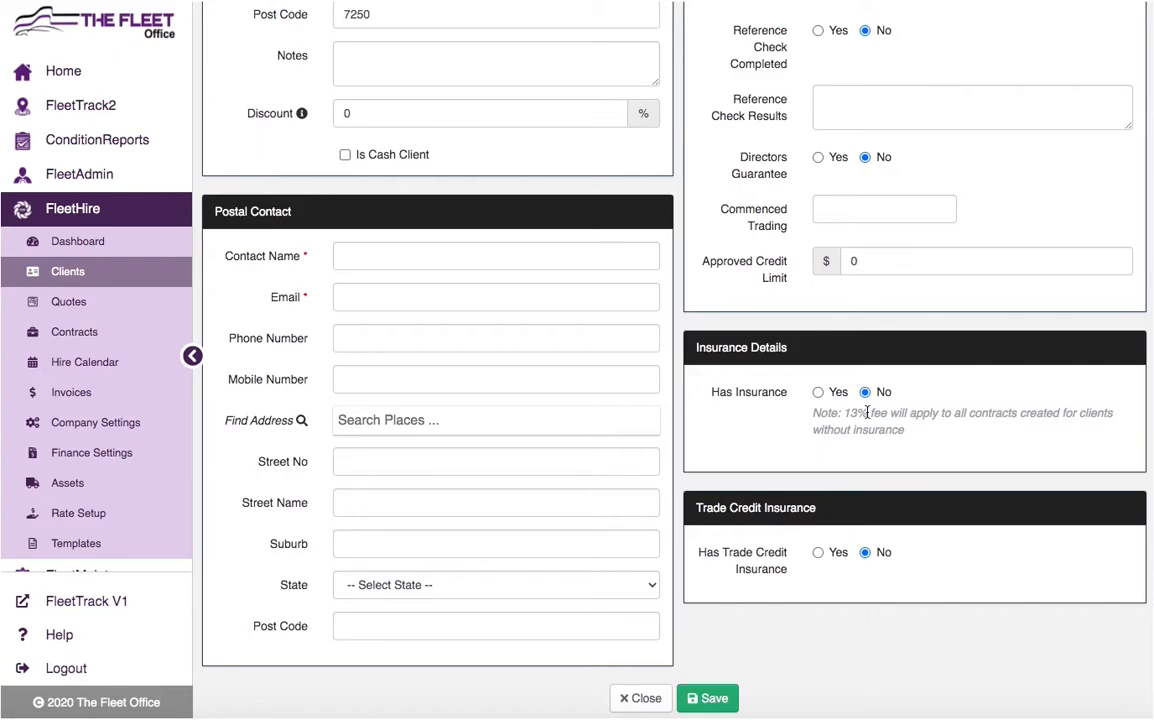
- Answer No to both Has Trade Credit Insurance and Has Insurance
click(818, 392)
scroll(878, 450, down, 1)
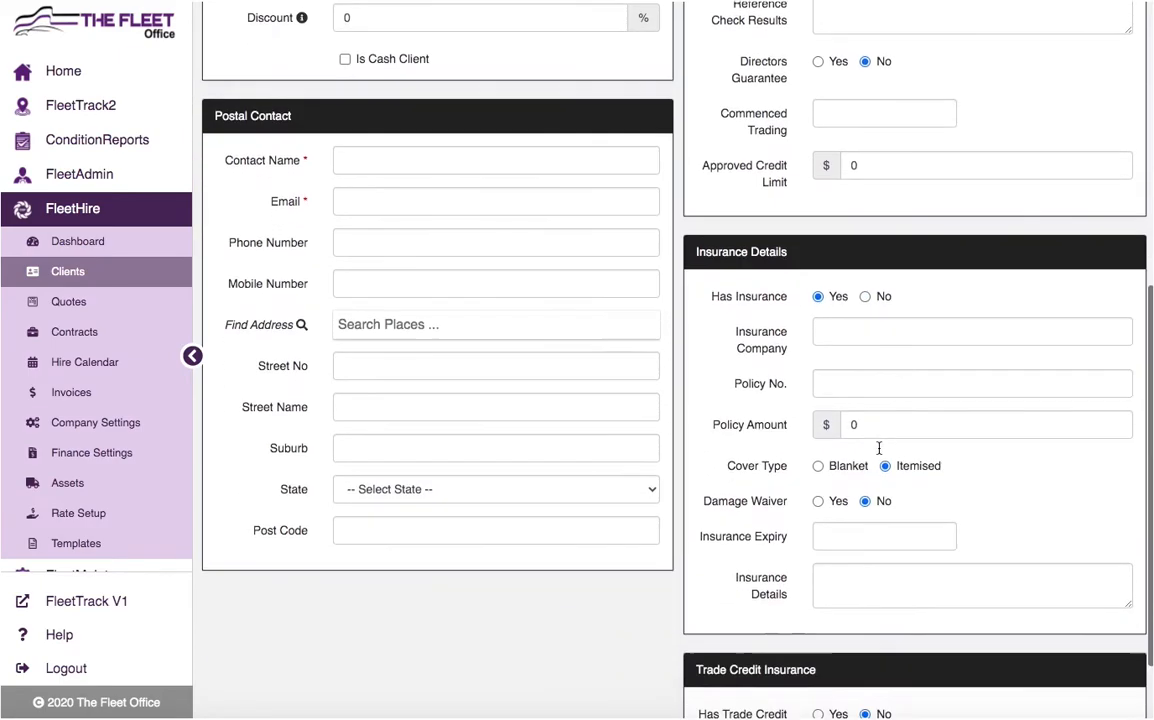
scroll(879, 448, down, 1)
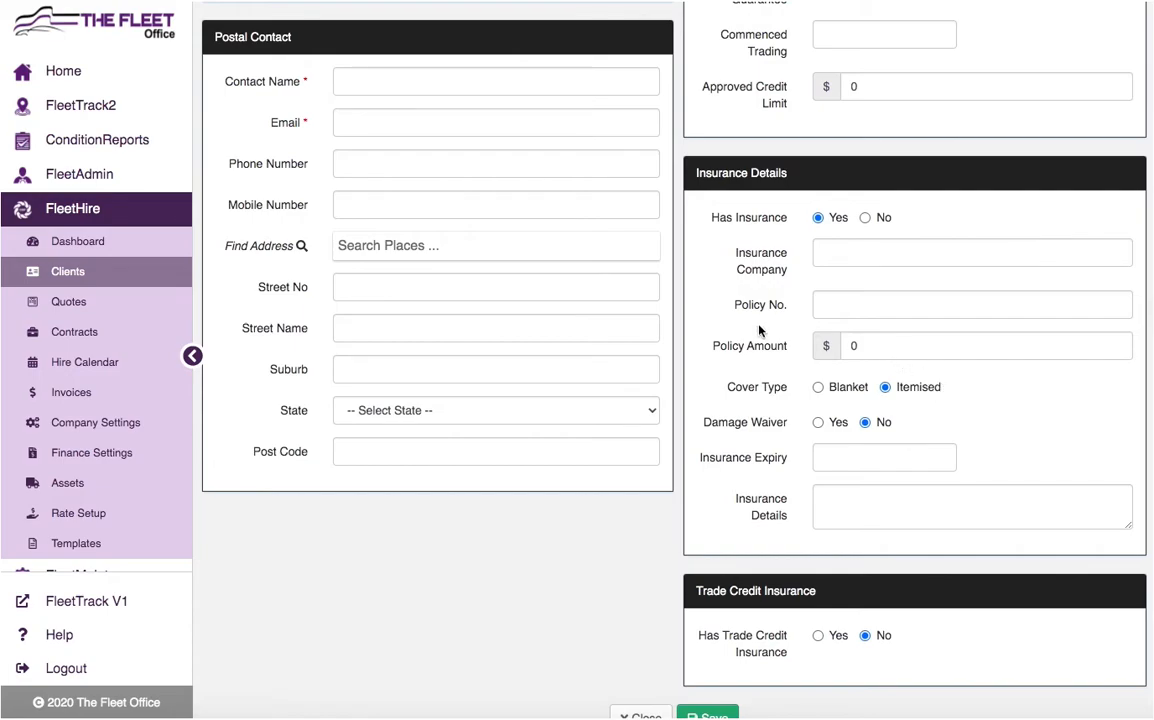
scroll(783, 385, down, 1)
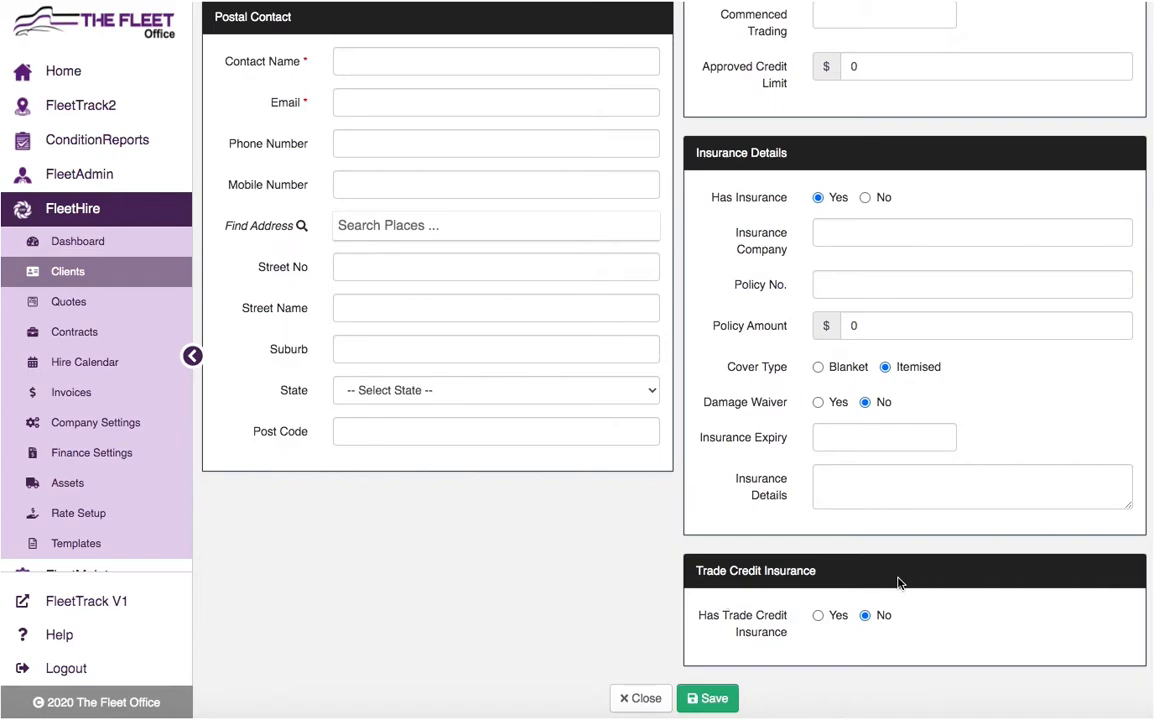
click(818, 615)
scroll(871, 594, down, 3)
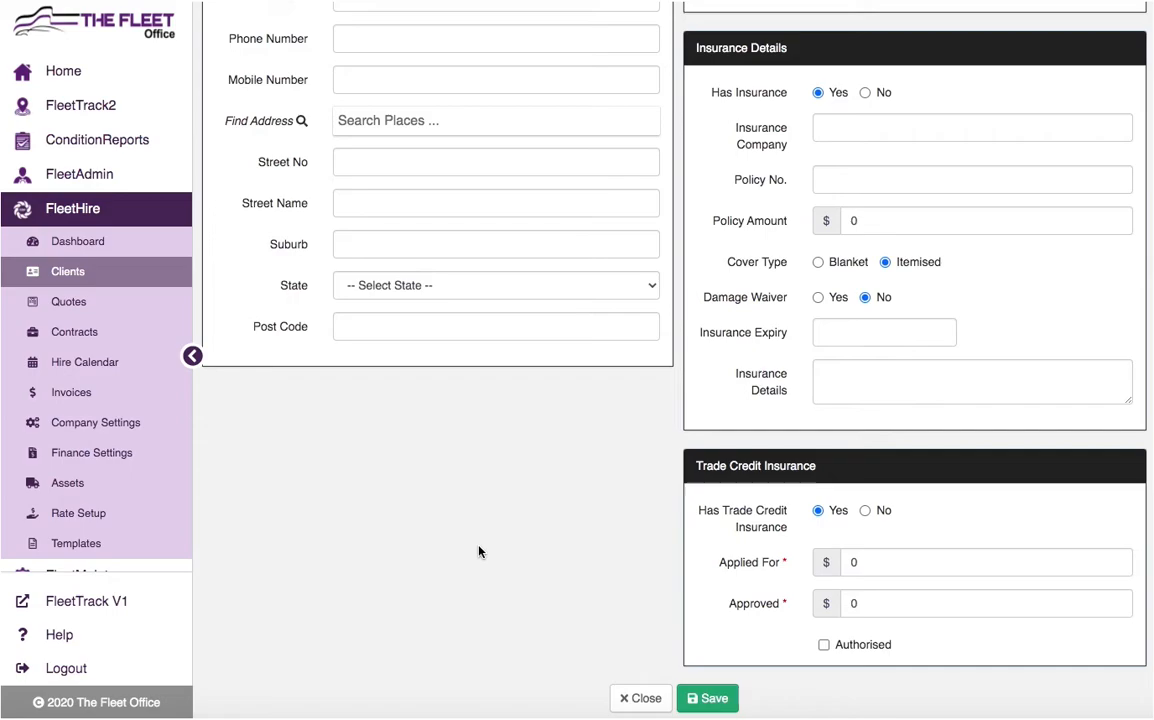
click(865, 510)
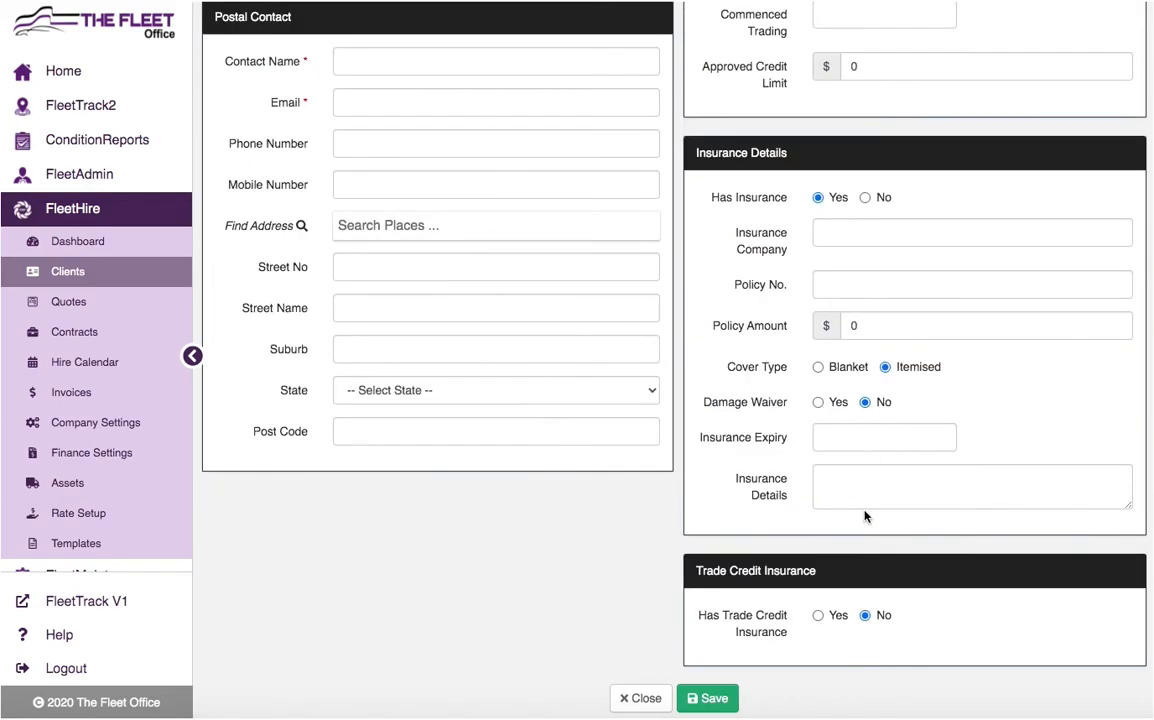
click(865, 198)
- Attempt to save the client and dismiss the missing postal contact warning
scroll(742, 327, up, 4)
scroll(779, 528, down, 4)
click(708, 698)
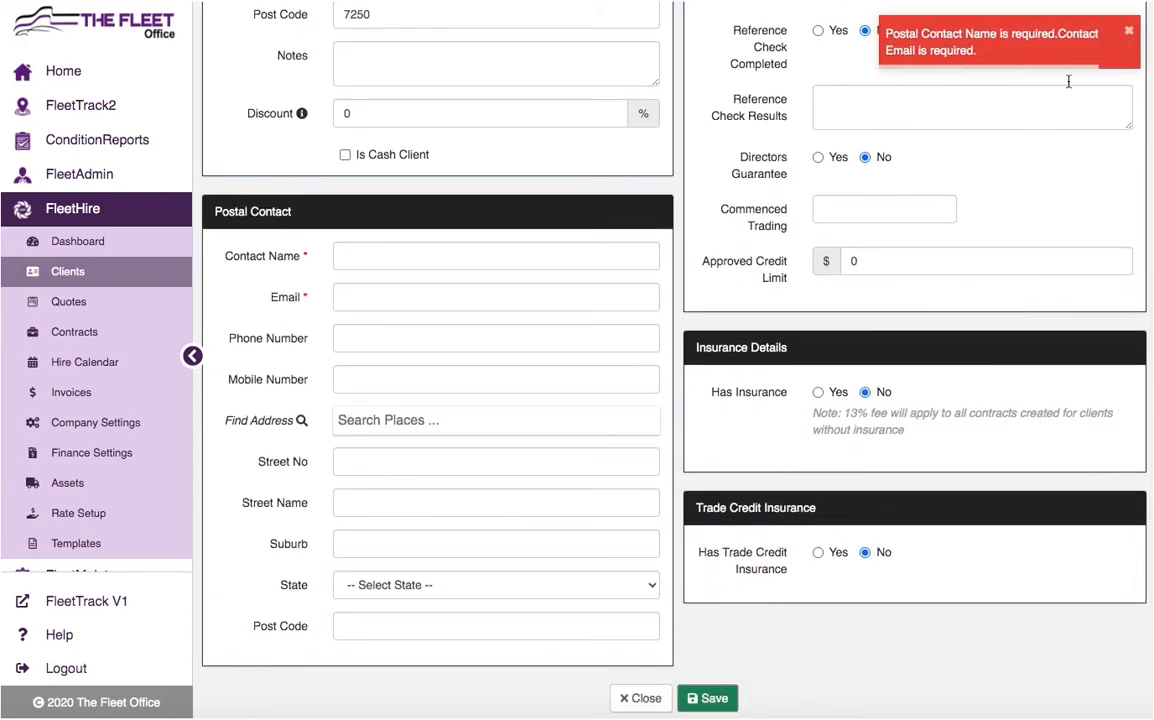
click(1125, 32)
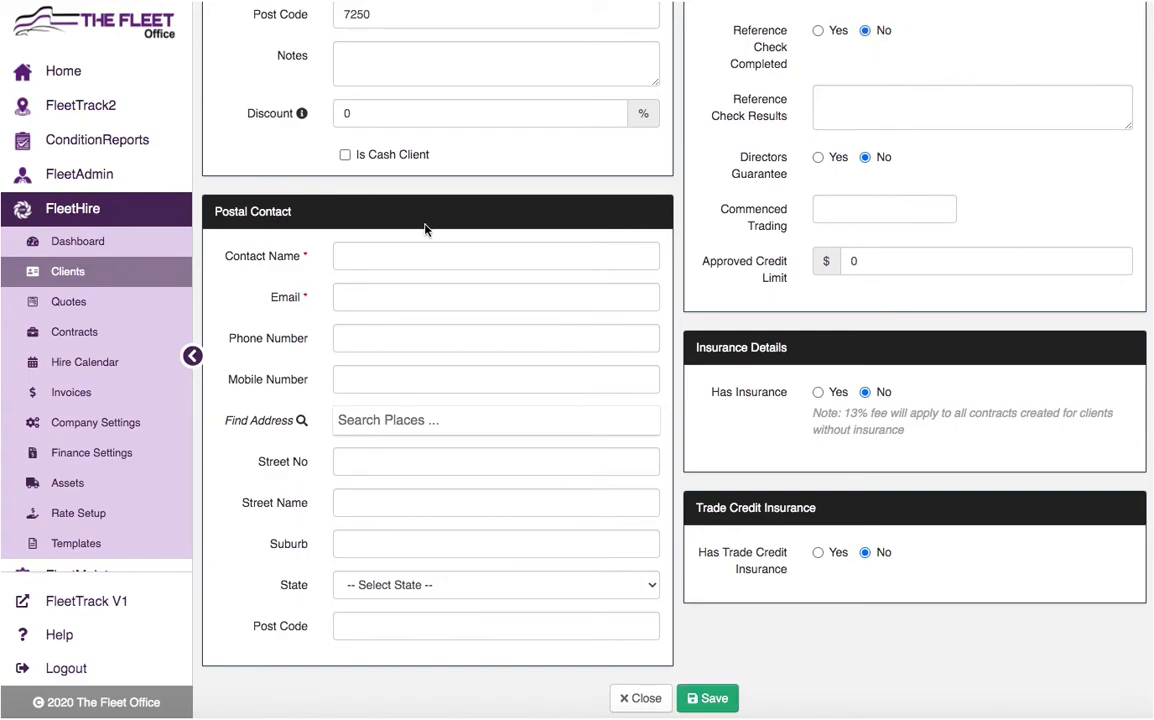
- Enter the postal contact's full name and phone number
click(373, 256)
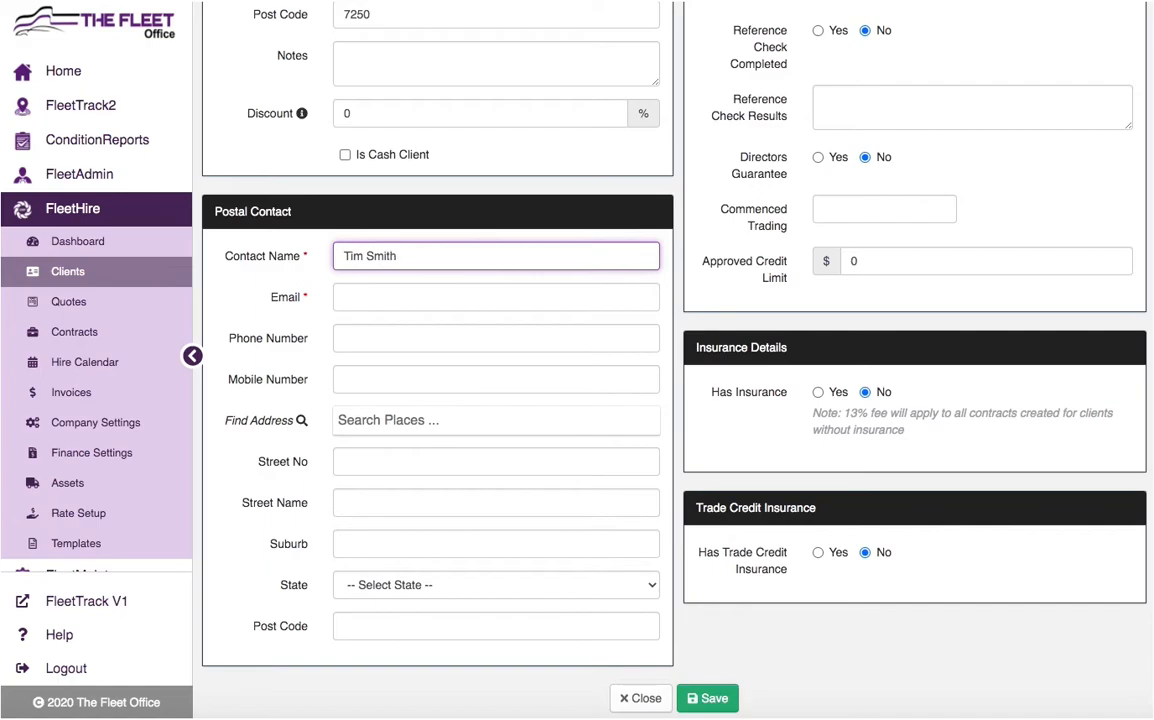
click(356, 294)
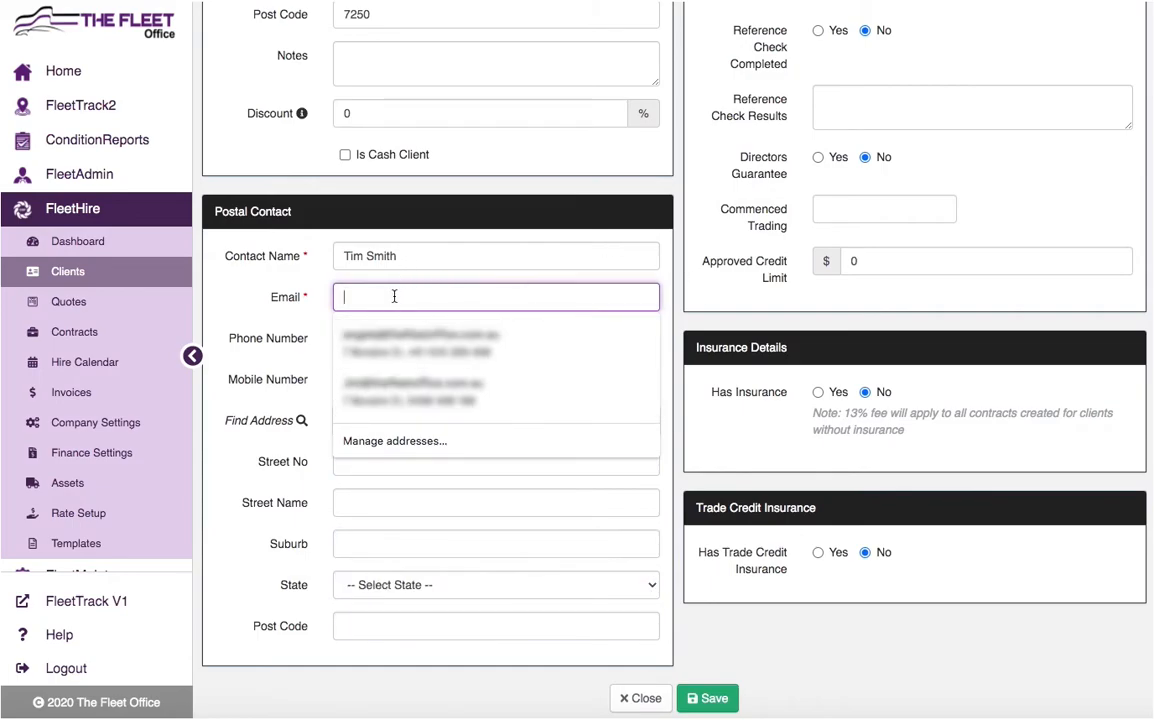
click(412, 334)
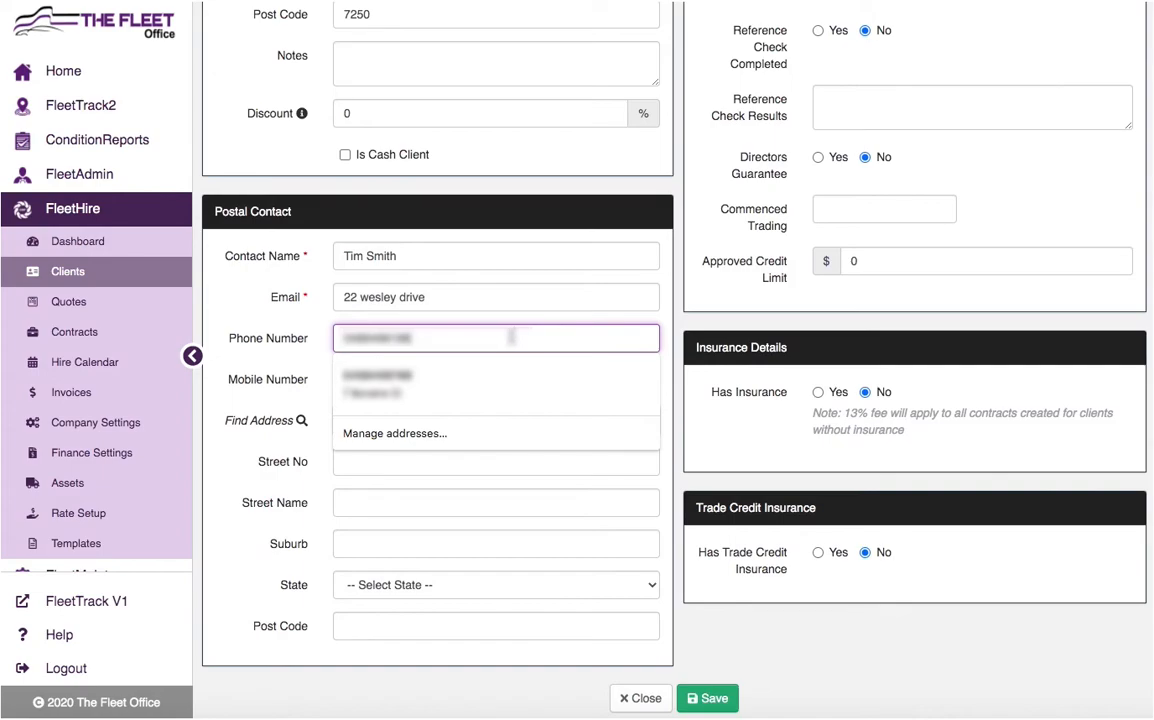
- Fill the contact's street, suburb, state and post code from a Find Address suggestion
click(428, 460)
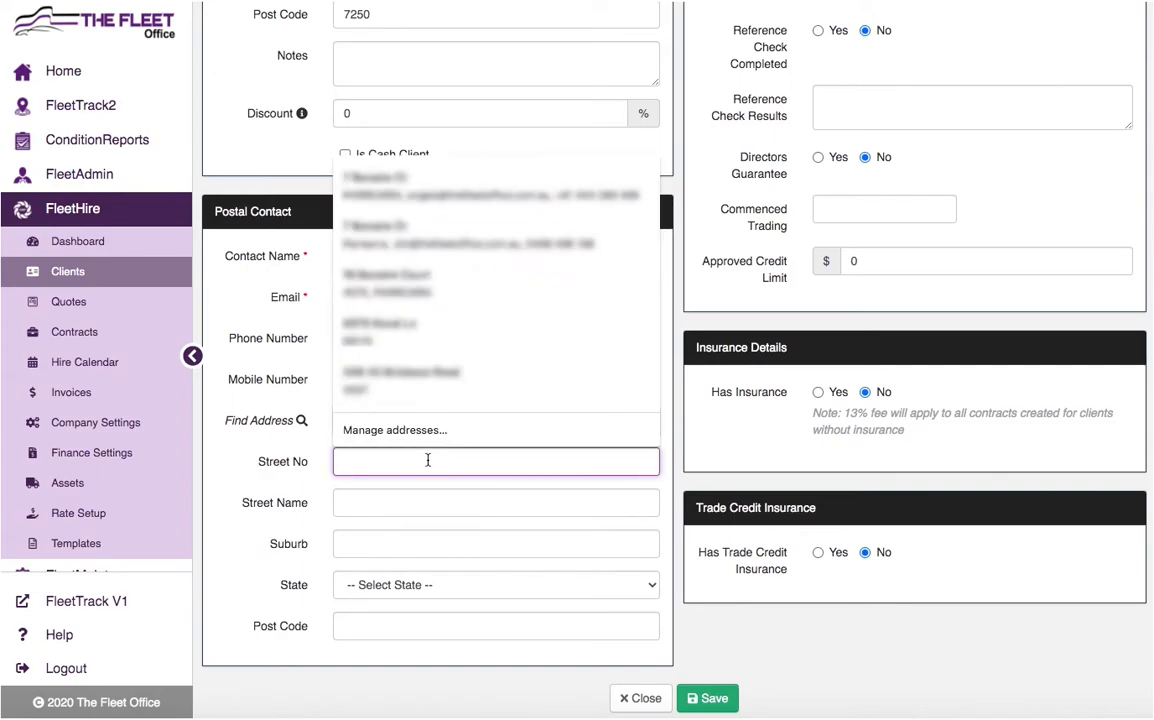
text(11)
click(387, 420)
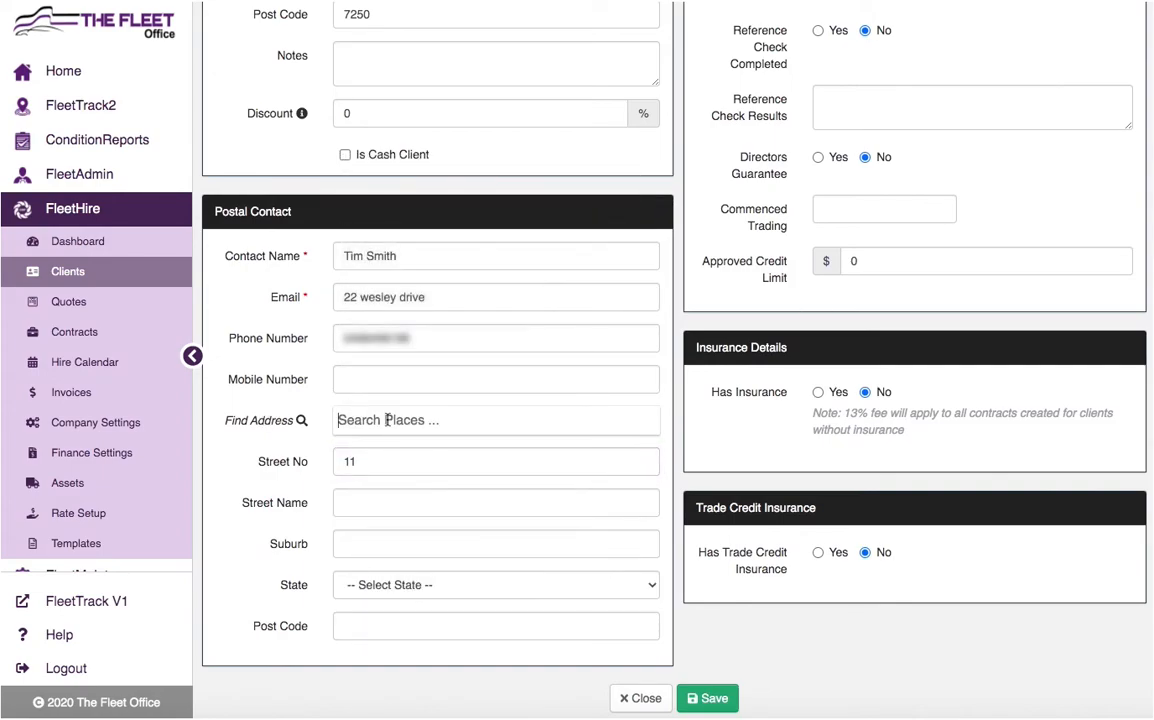
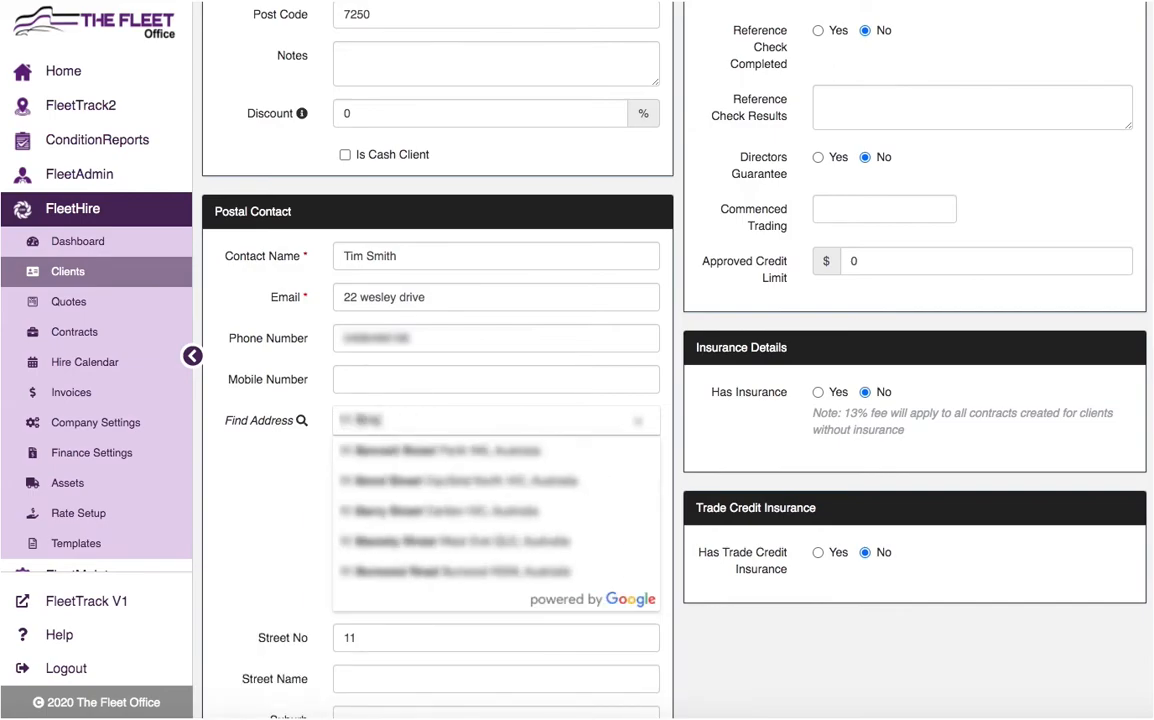
click(400, 452)
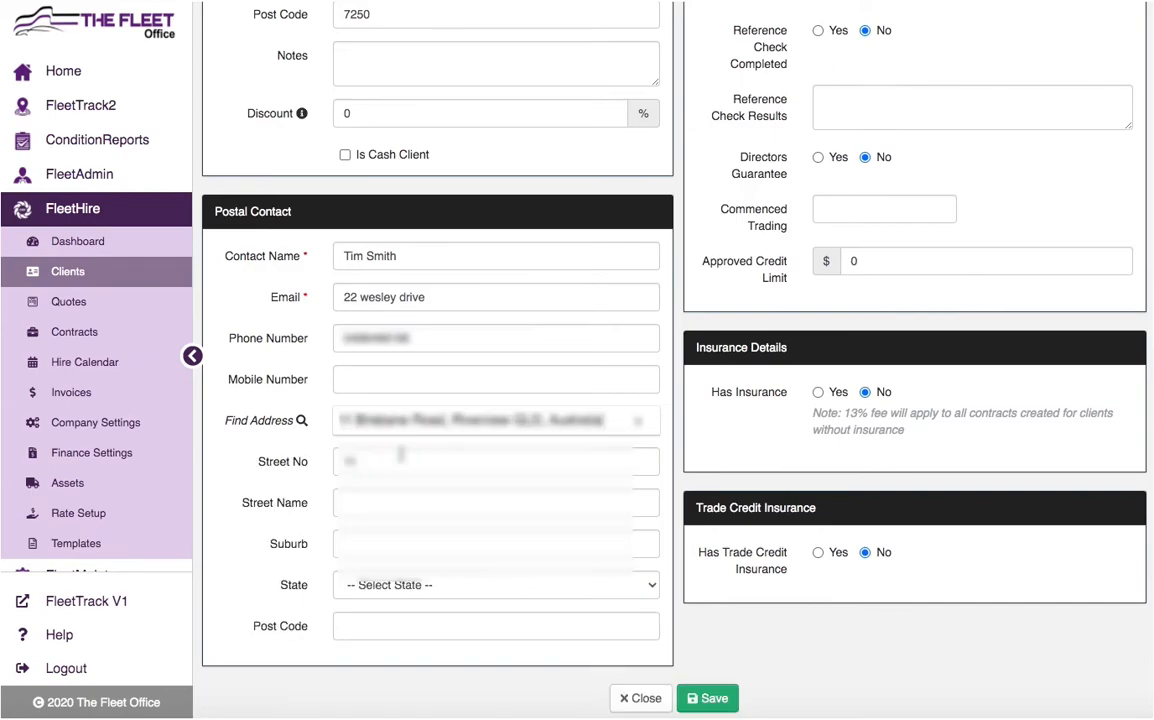
- Replace the mistaken email text with the contact's email and enter their mobile number
drag(443, 299, 313, 297)
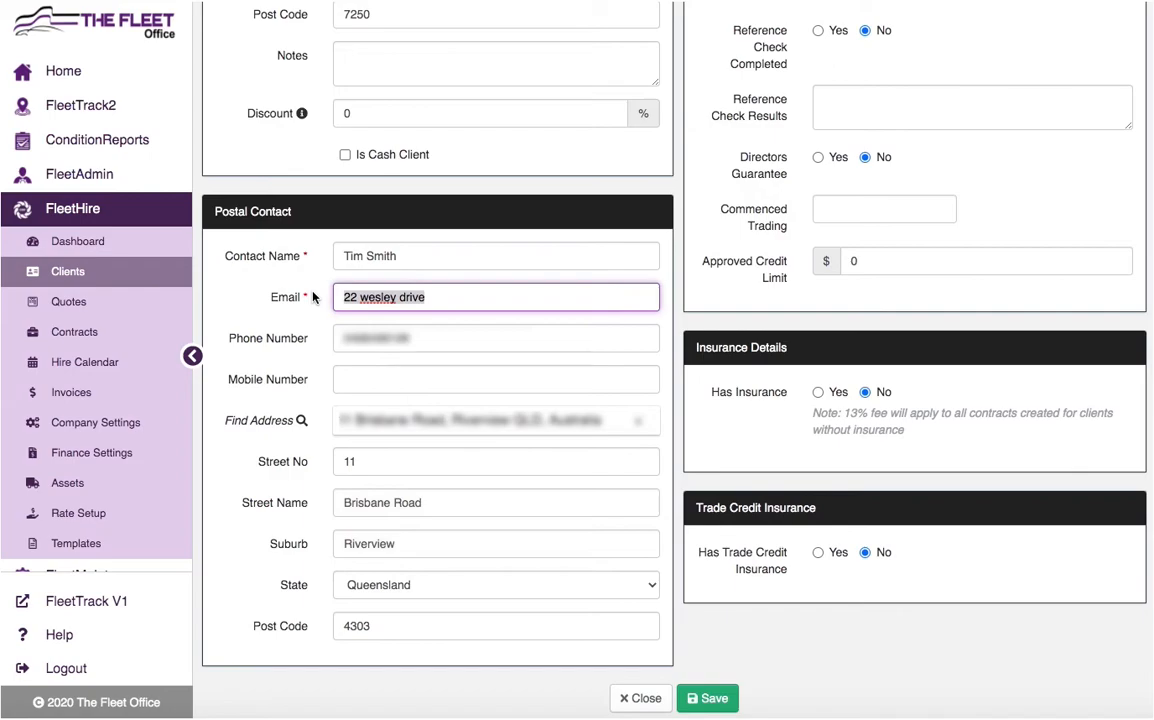
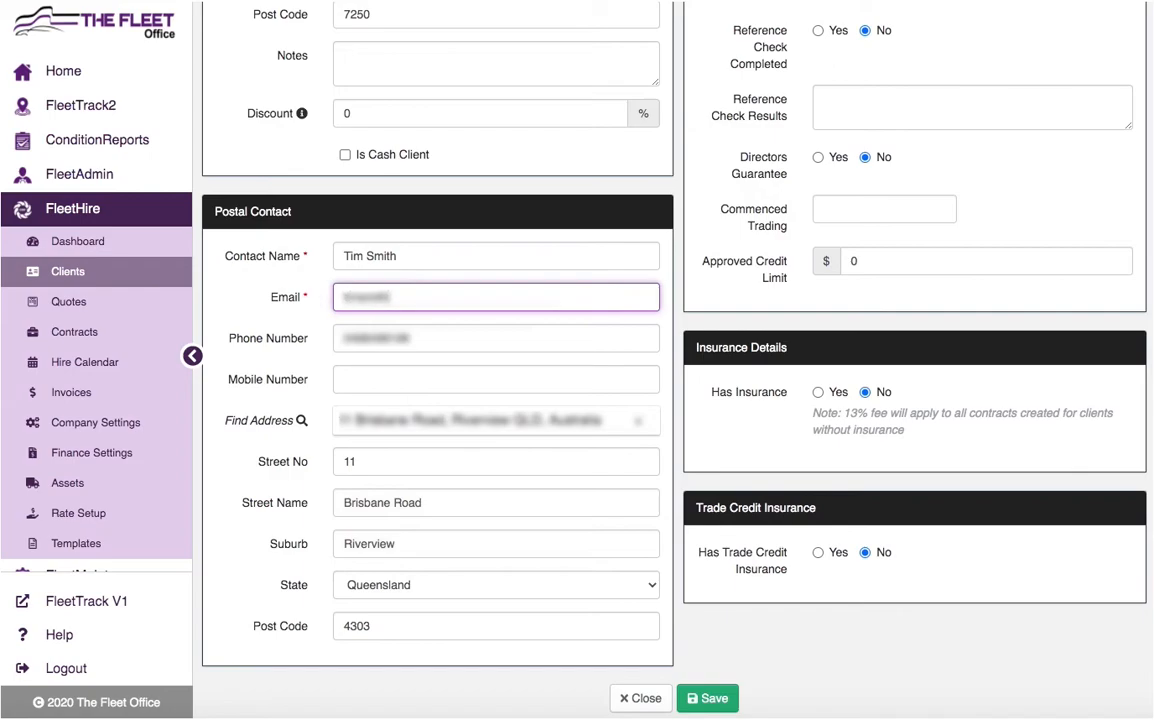
text(@test.com)
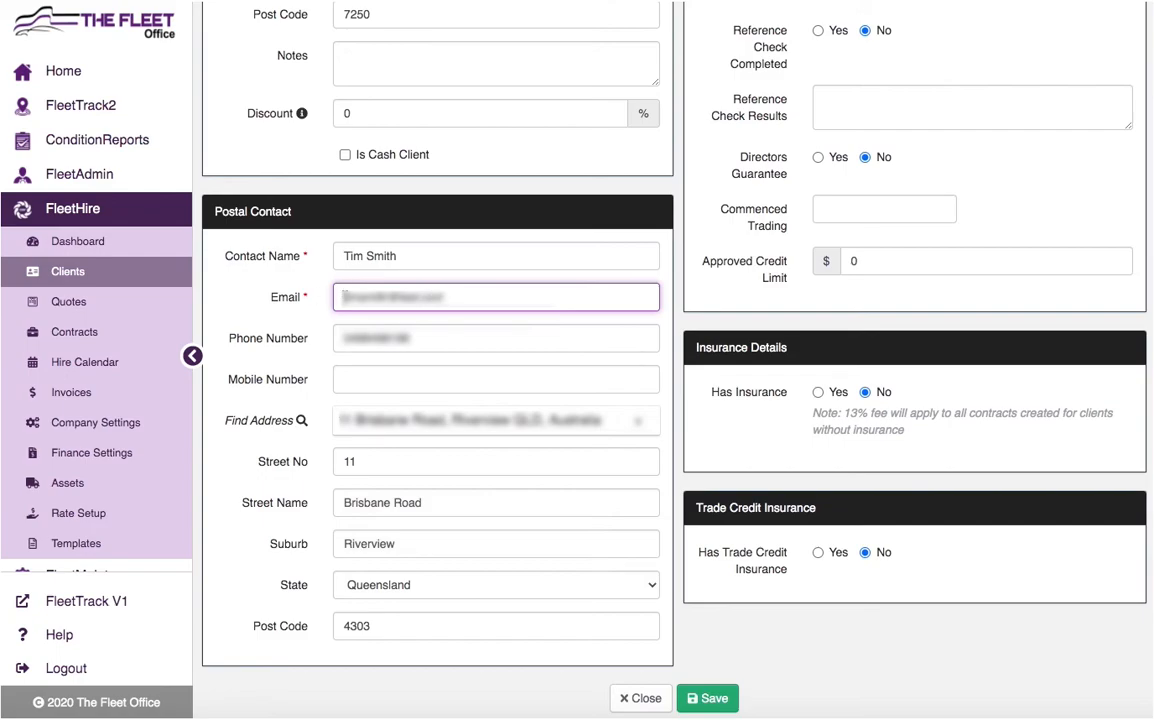
click(394, 375)
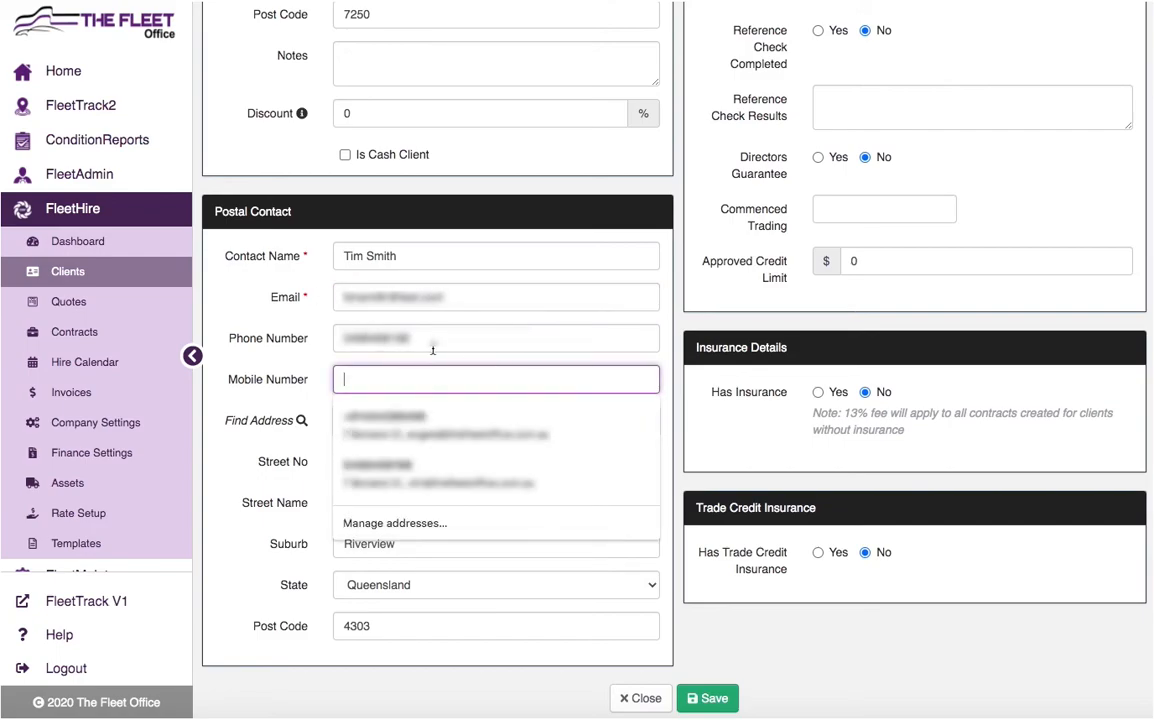
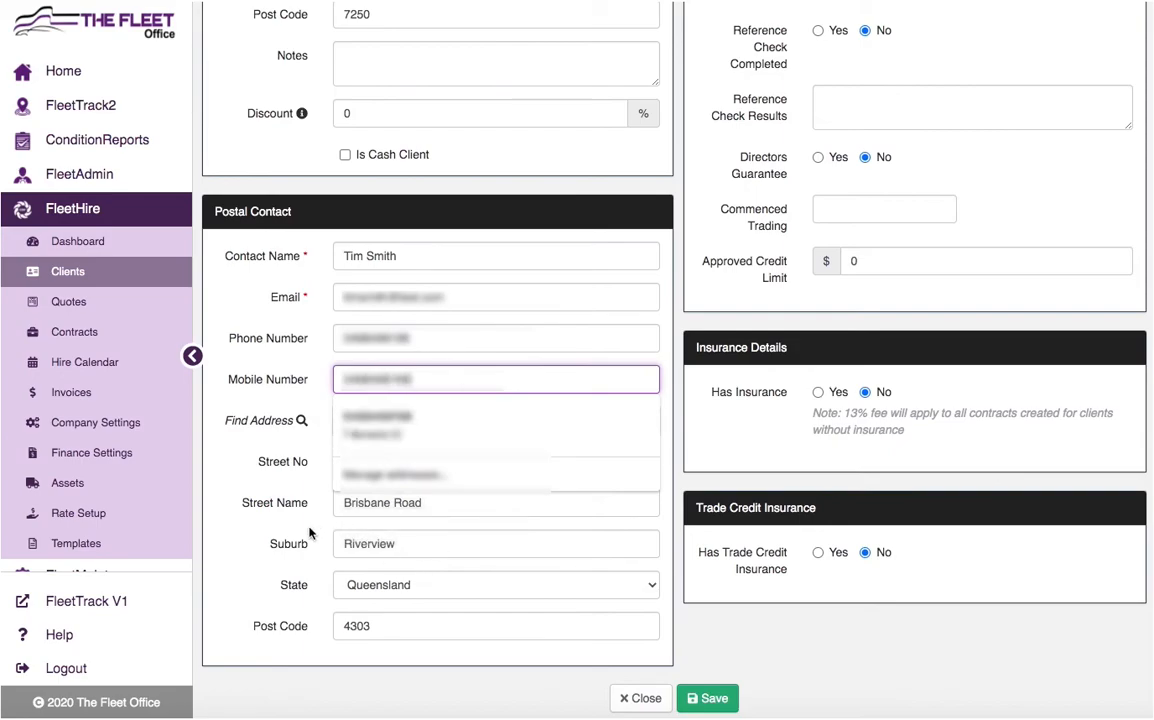
click(204, 481)
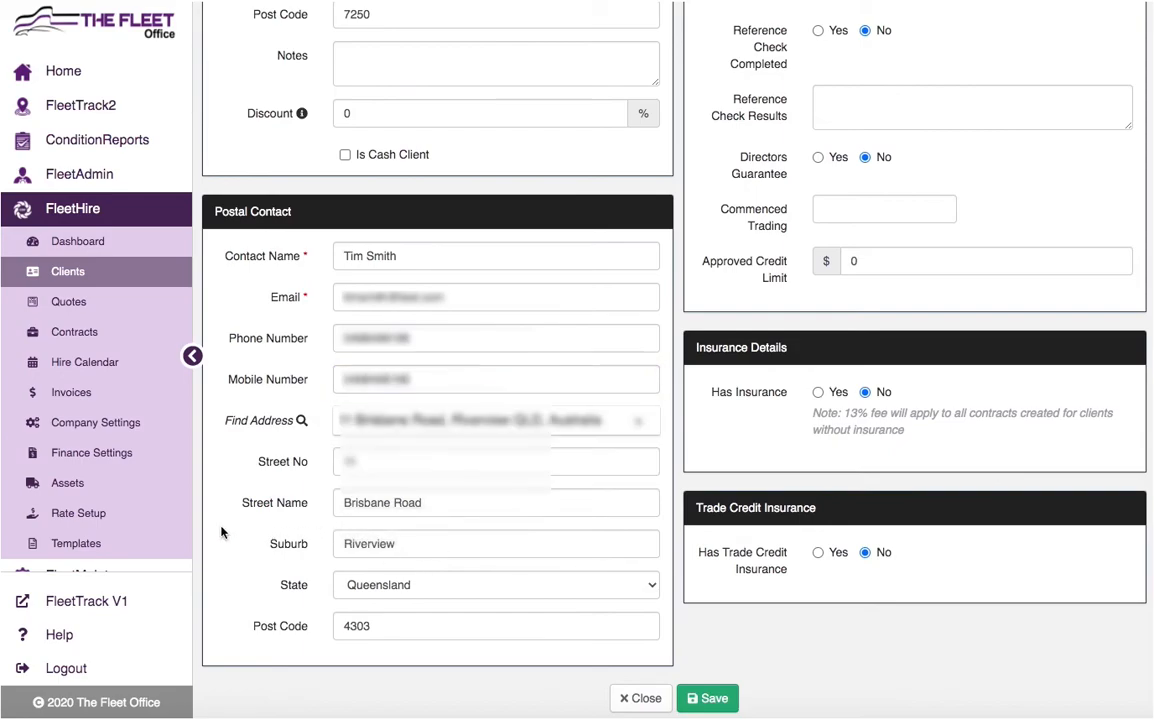
- Save Testing Co and confirm it now appears as client TES0013
click(712, 698)
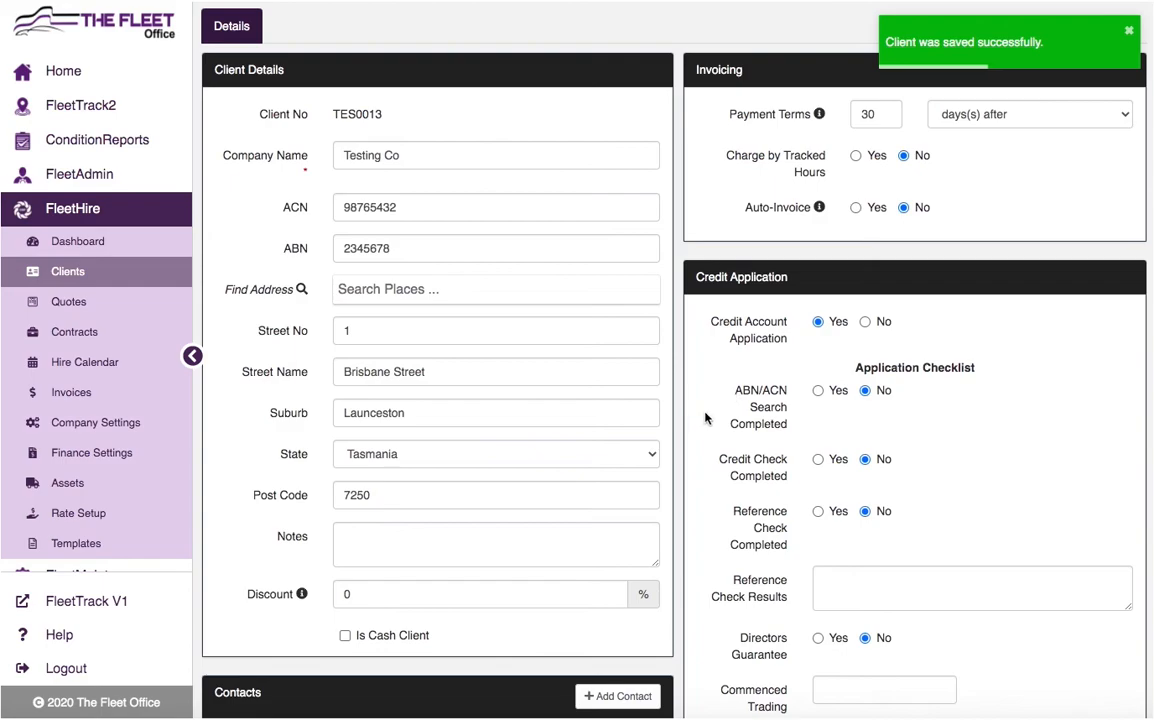
scroll(683, 350, up, 1)
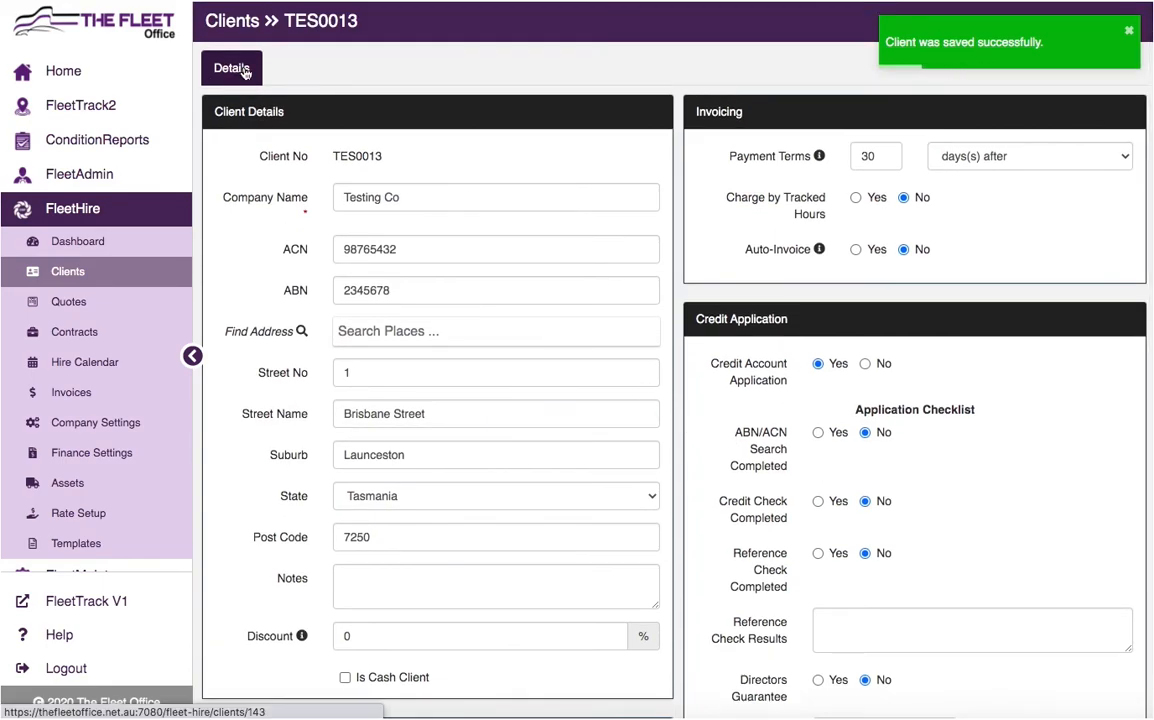